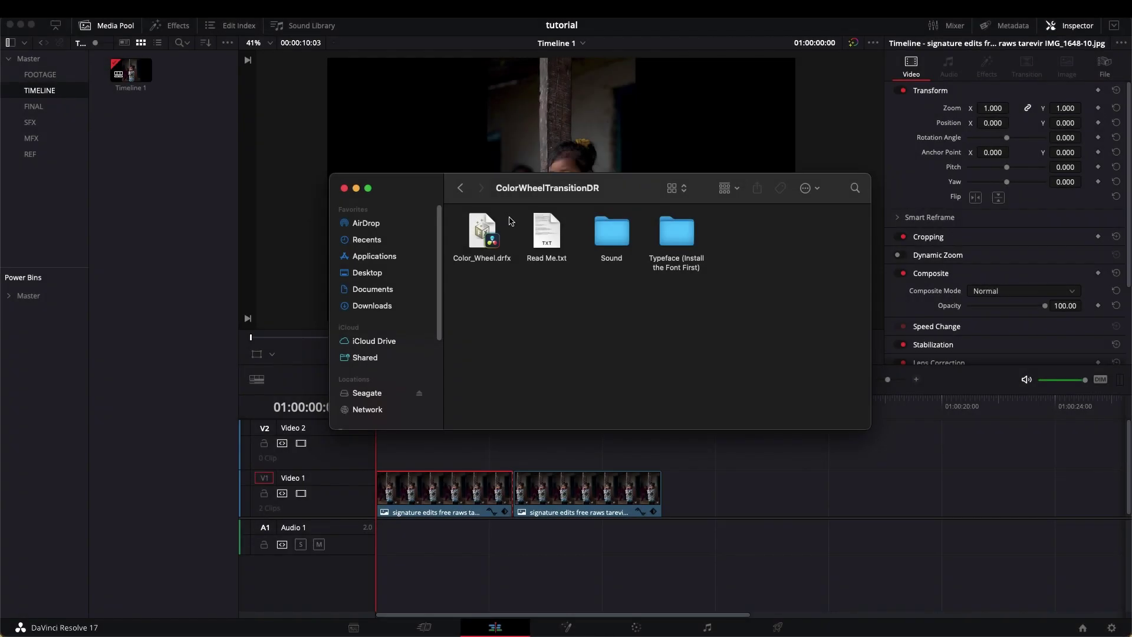
- Import Color_Wheel.drfx through the Fusion page and place the COLOR WHEEL TRANSITION title on Video 2 above the photo clips
left_click_drag(511, 206, 539, 193)
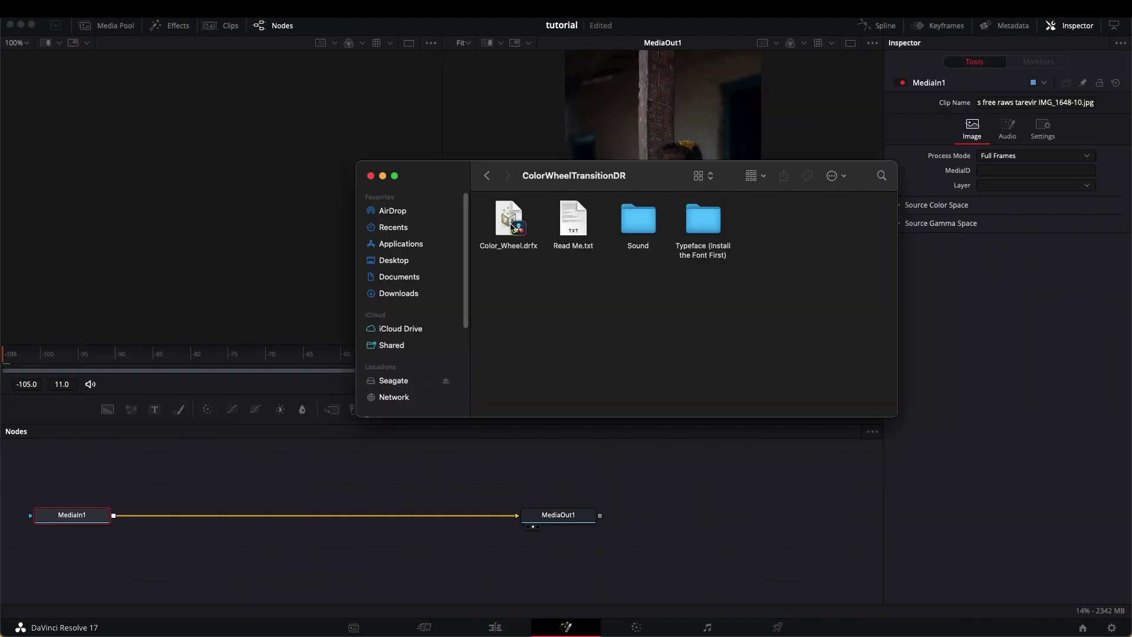
left_click_drag(511, 227, 503, 413)
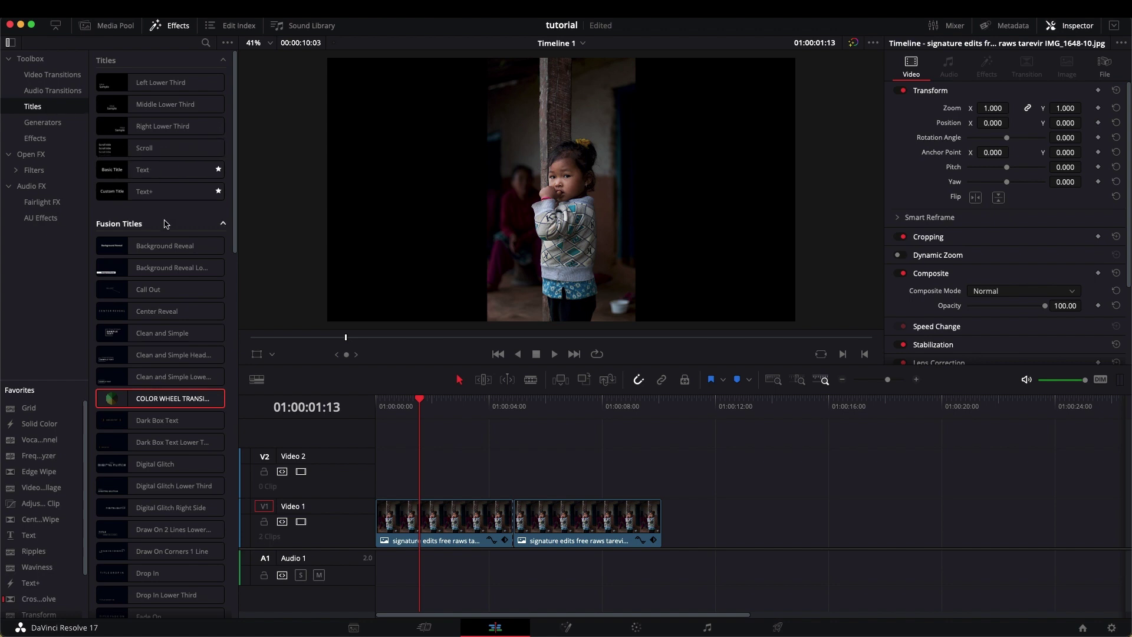
left_click_drag(160, 398, 367, 454)
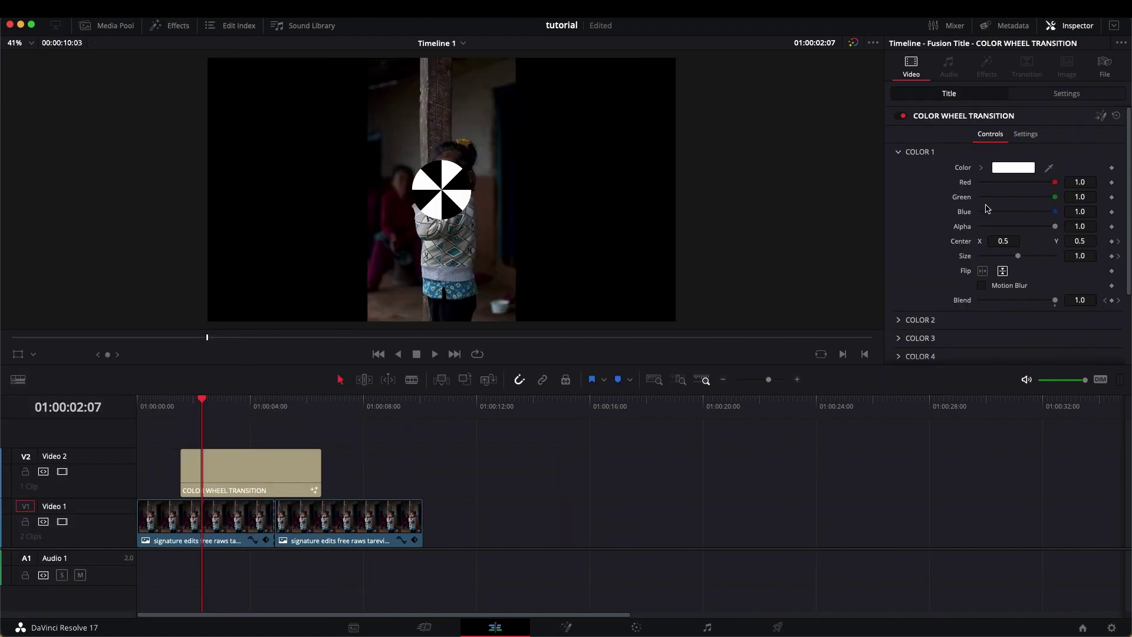
- Expand the COLOR sections of the transition title and examine the color, center, size and blend controls
left_click(900, 319)
scroll(931, 310, "down", 2)
left_click(900, 298)
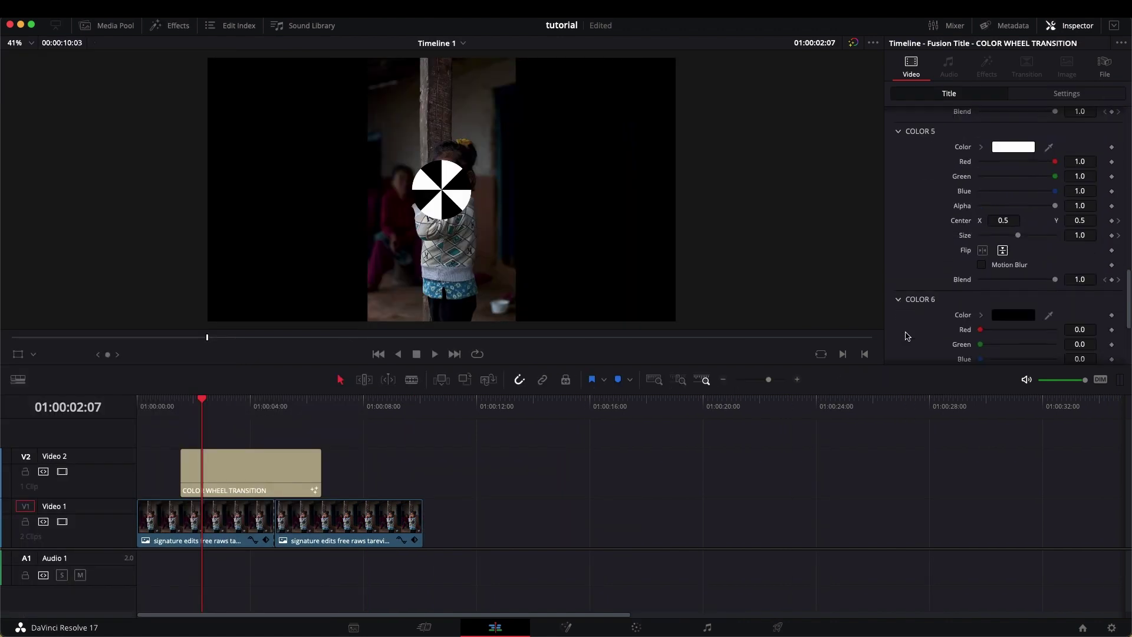
scroll(907, 334, "down", 5)
scroll(907, 324, "up", 2)
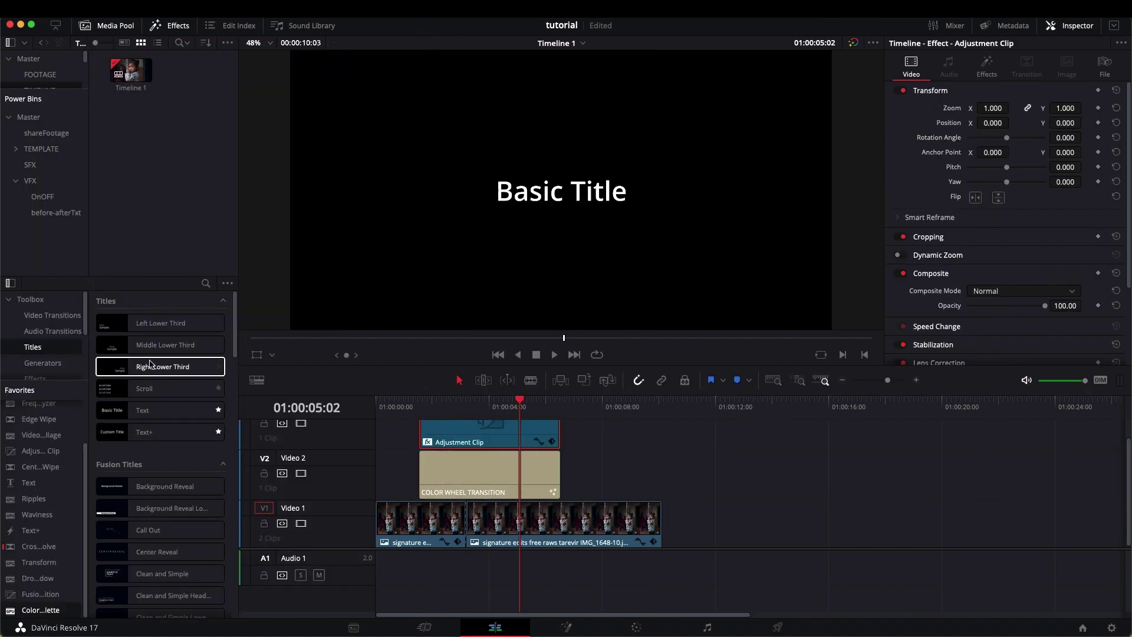
- Move the COLOR WHEEL TRANSITION title and the Adjustment Clip together so they start at the cut between the two photos
left_click(206, 283)
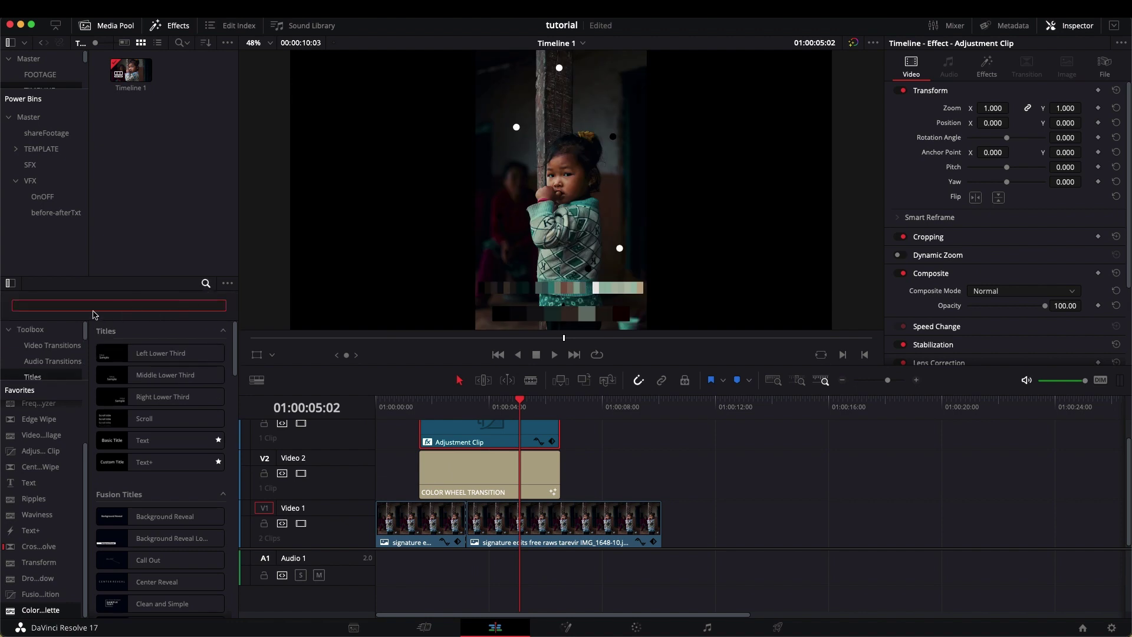
left_click_drag(637, 431, 515, 479)
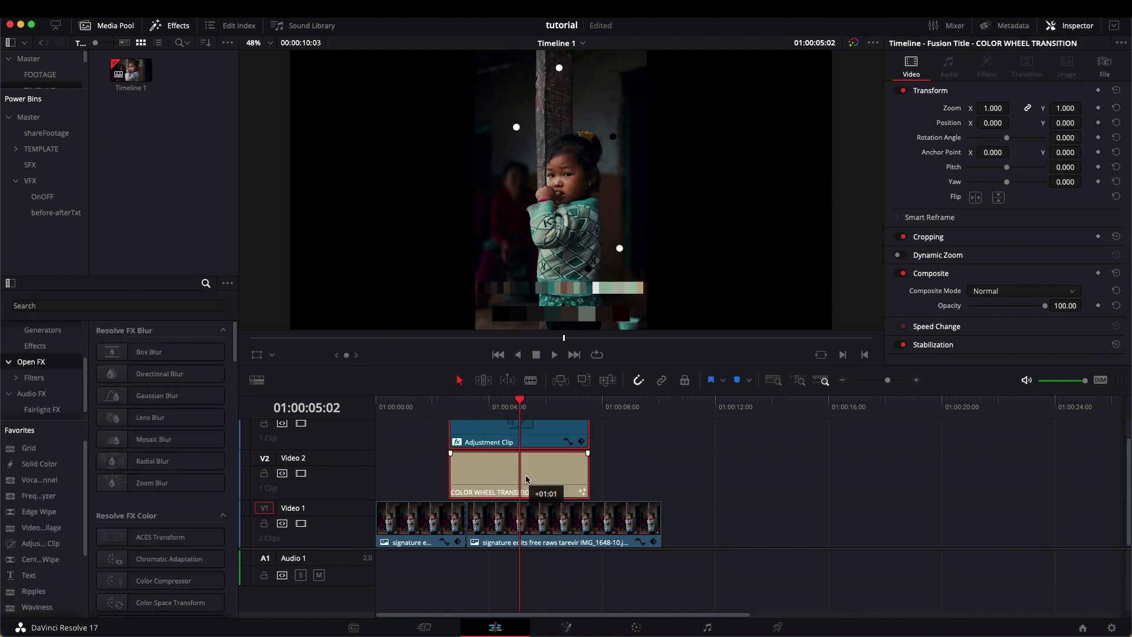
- At 01:00:03:20, sample the title's segment colors from the palette shown over the photo
left_click_drag(503, 406, 485, 404)
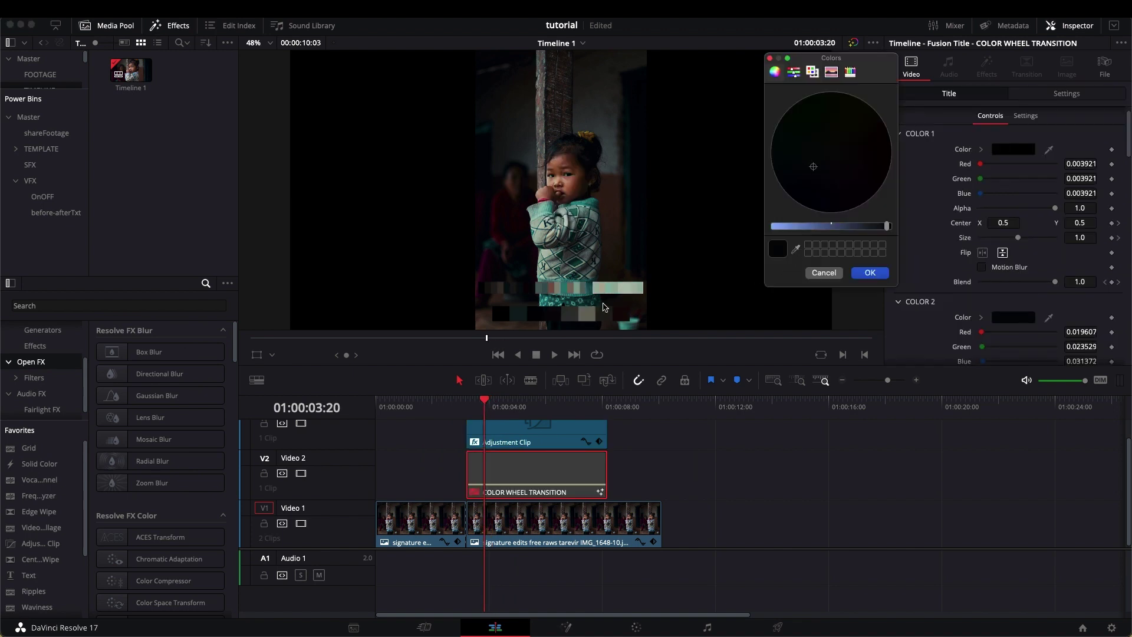
left_click(795, 253)
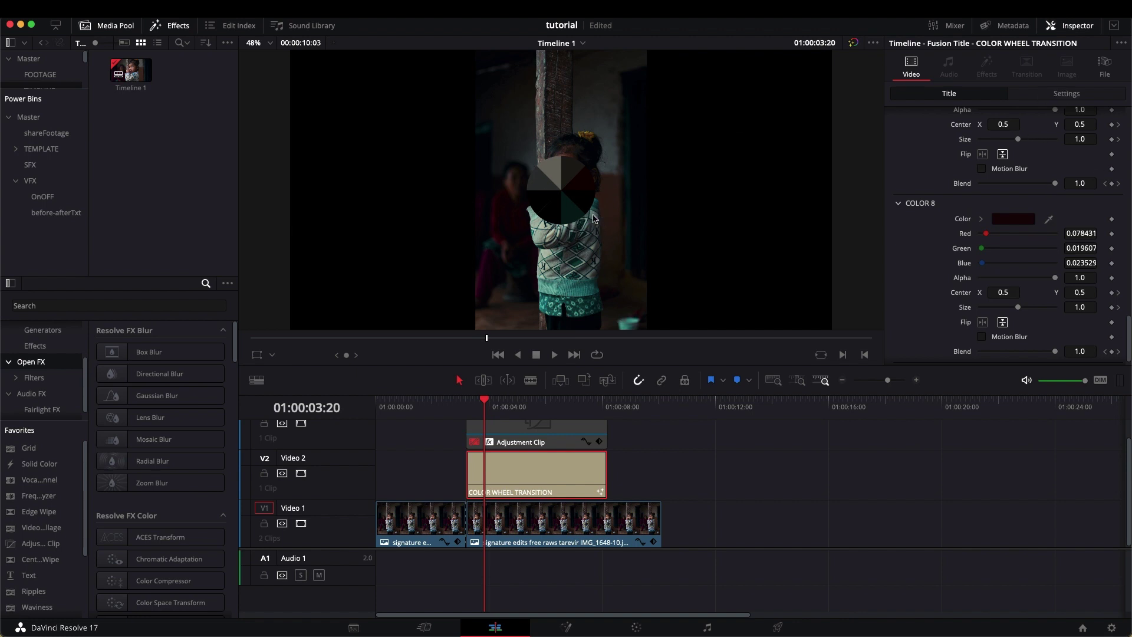
left_click(527, 436)
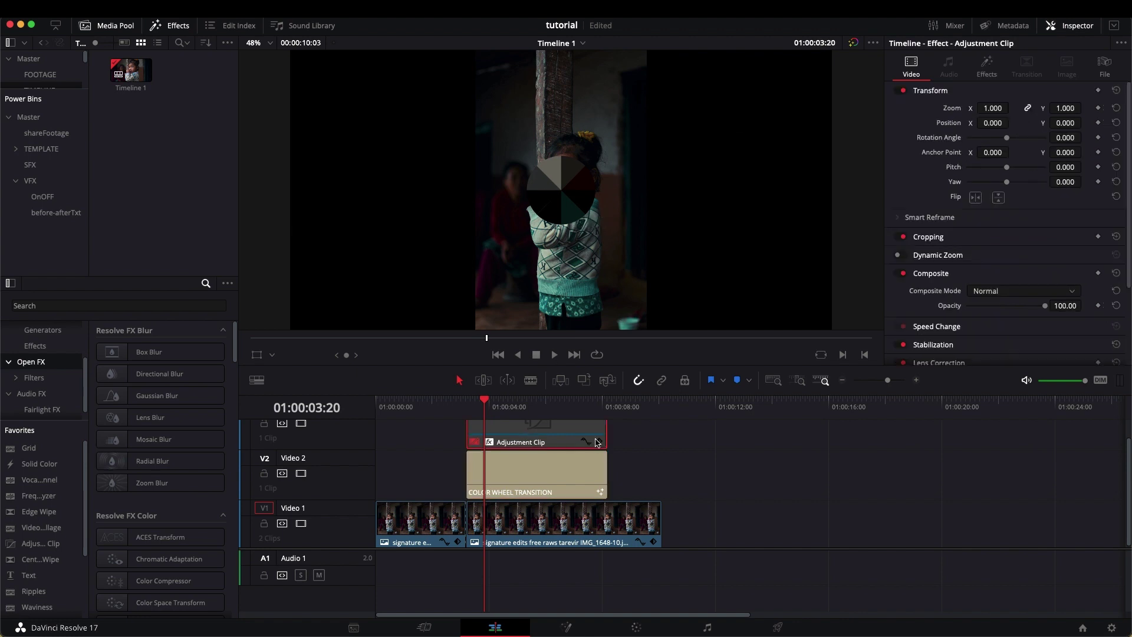
- Set COLOR 1's Center at its end keyframe to about X -3.985, Y -2.087
left_click(567, 466)
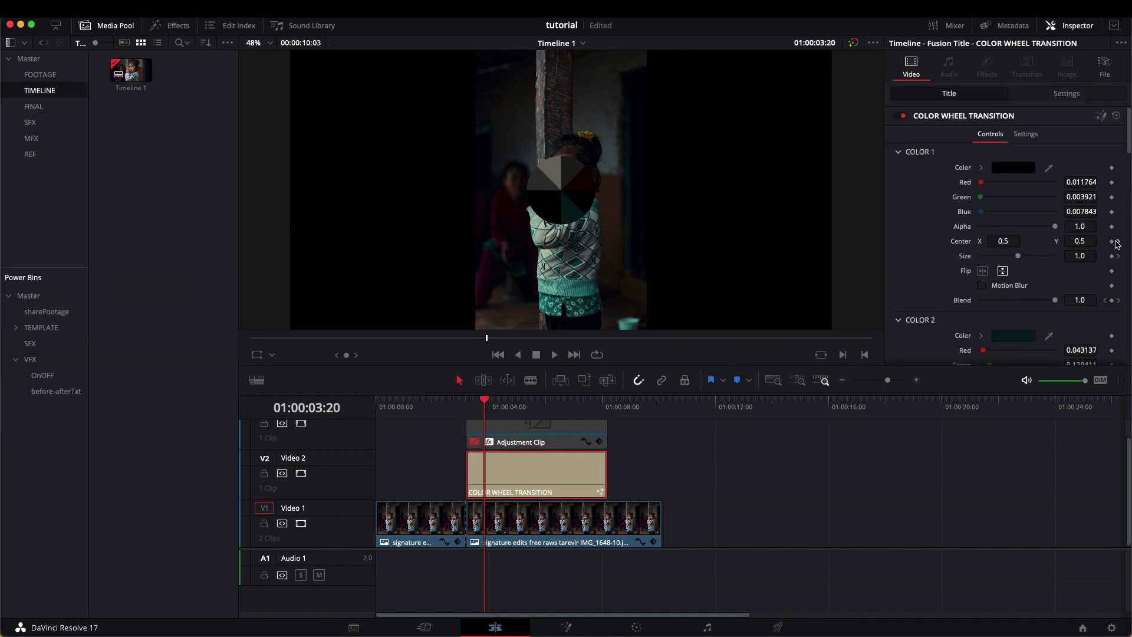
left_click(1119, 242)
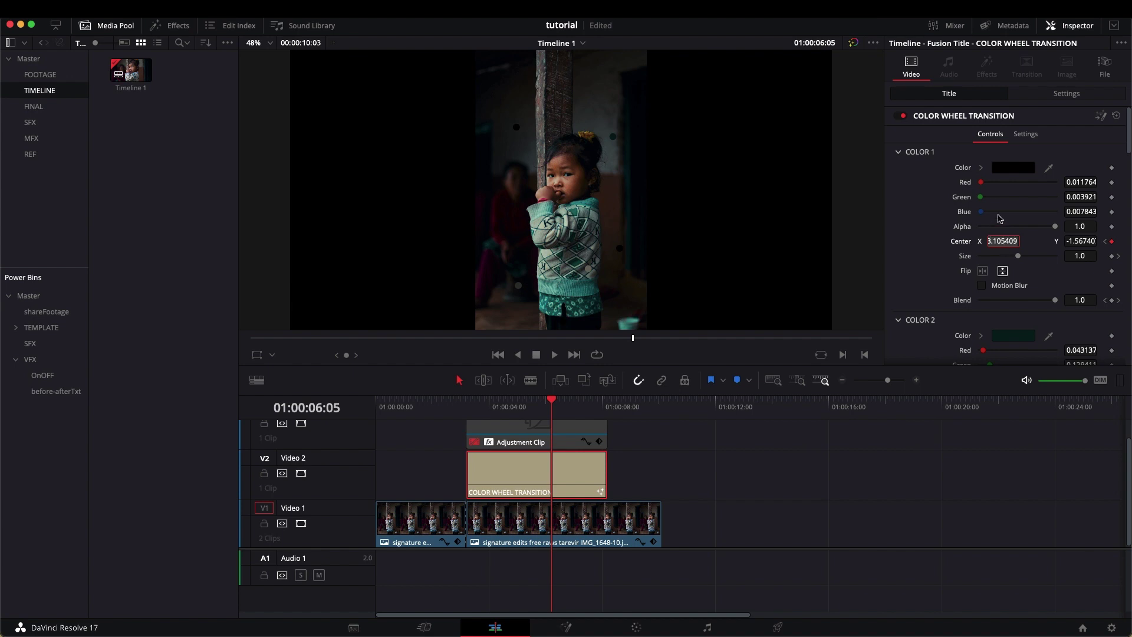
left_click_drag(986, 247, 901, 261)
scroll(678, 162, "up", 5)
double_click(1004, 241)
type("08")
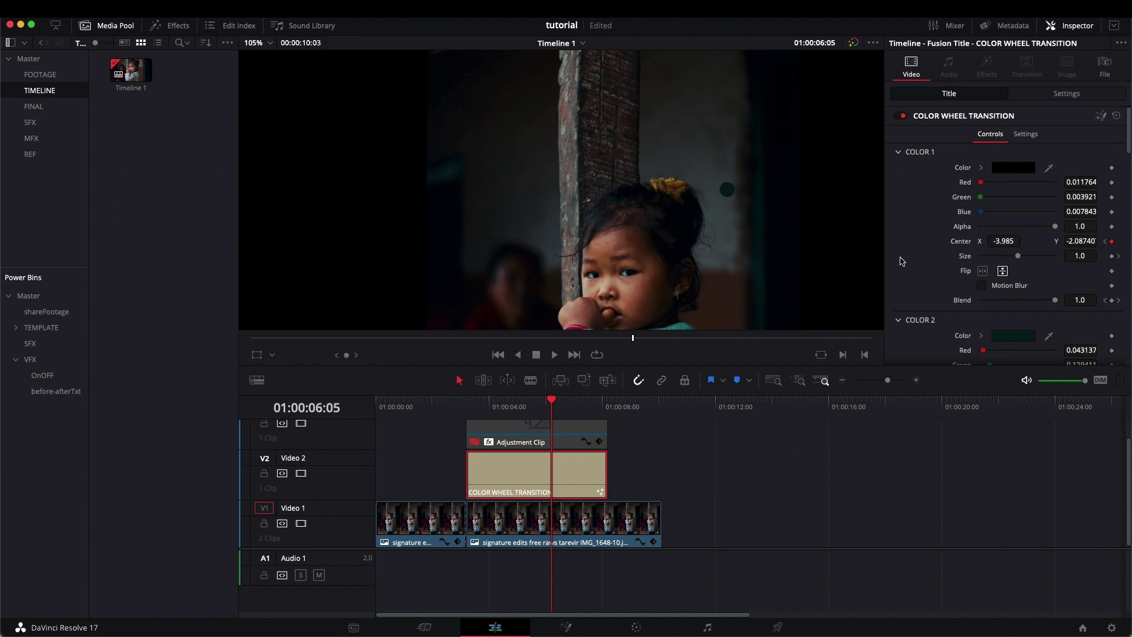
- Set COLOR 2's Center at its end keyframe to about X -0.573, Y 1.706
scroll(992, 264, "down", 5)
scroll(746, 167, "down", 5)
scroll(628, 129, "up", 5)
scroll(1054, 224, "down", 1)
left_click_drag(1085, 140, 592, 184)
left_click_drag(1004, 139, 1017, 236)
left_click_drag(1081, 140, 754, 156)
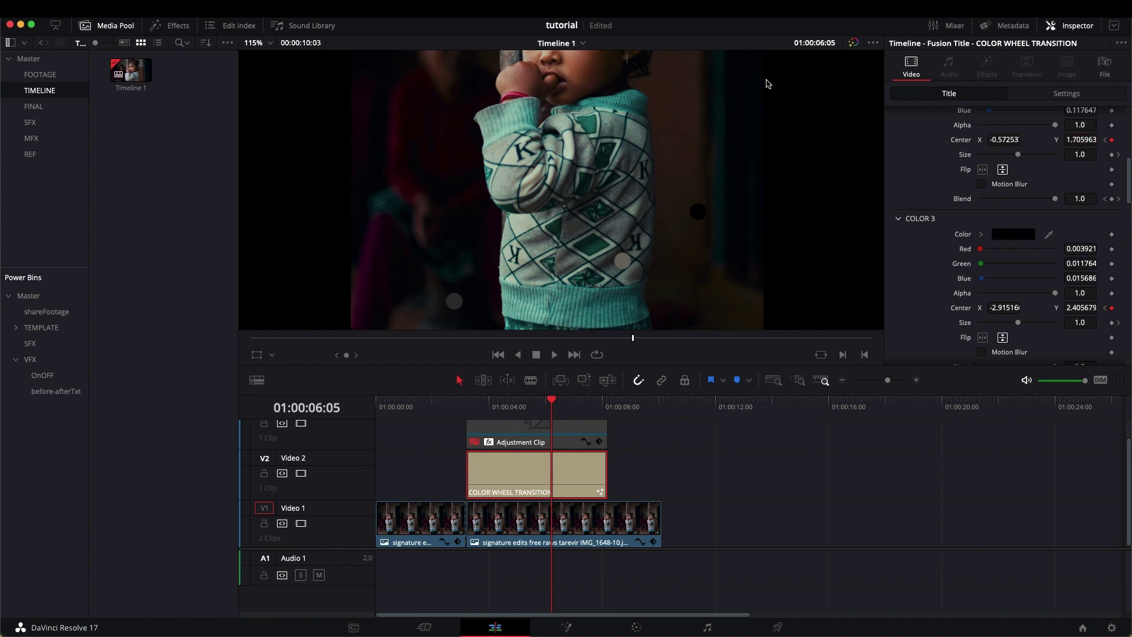
- Reposition COLOR 3's end Center over the matching tone in the photo
scroll(962, 237, "down", 1)
scroll(793, 196, "down", 3)
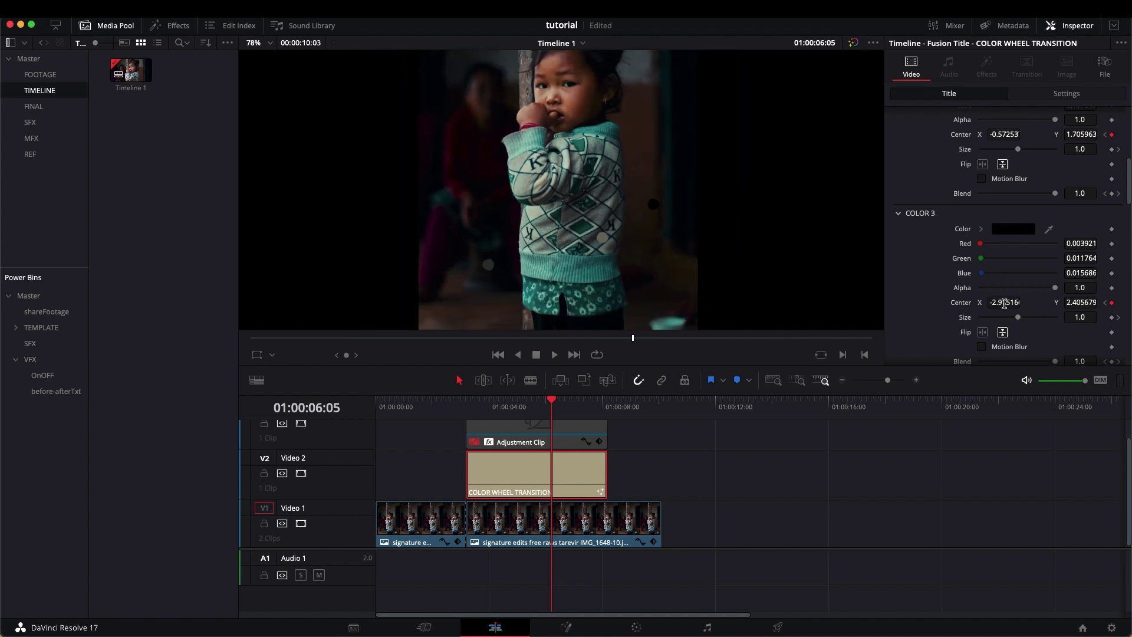
left_click_drag(1003, 302, 971, 302)
left_click_drag(1100, 303, 24, 321)
left_click_drag(999, 302, 1059, 381)
left_click_drag(1088, 301, 849, 323)
- Set COLOR 5's Center at its end keyframe to about X -1.901, Y -3.470, over the photo's dark background
scroll(953, 271, "down", 5)
scroll(953, 271, "down", 5)
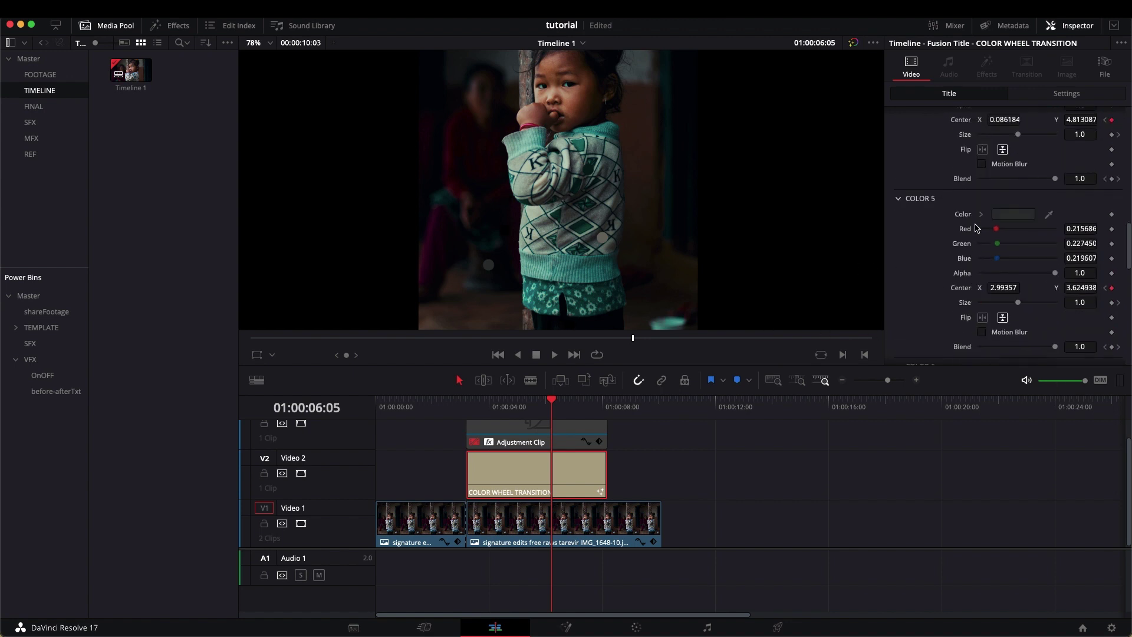
left_click_drag(1004, 233, 250, 242)
left_click_drag(1090, 231, 569, 282)
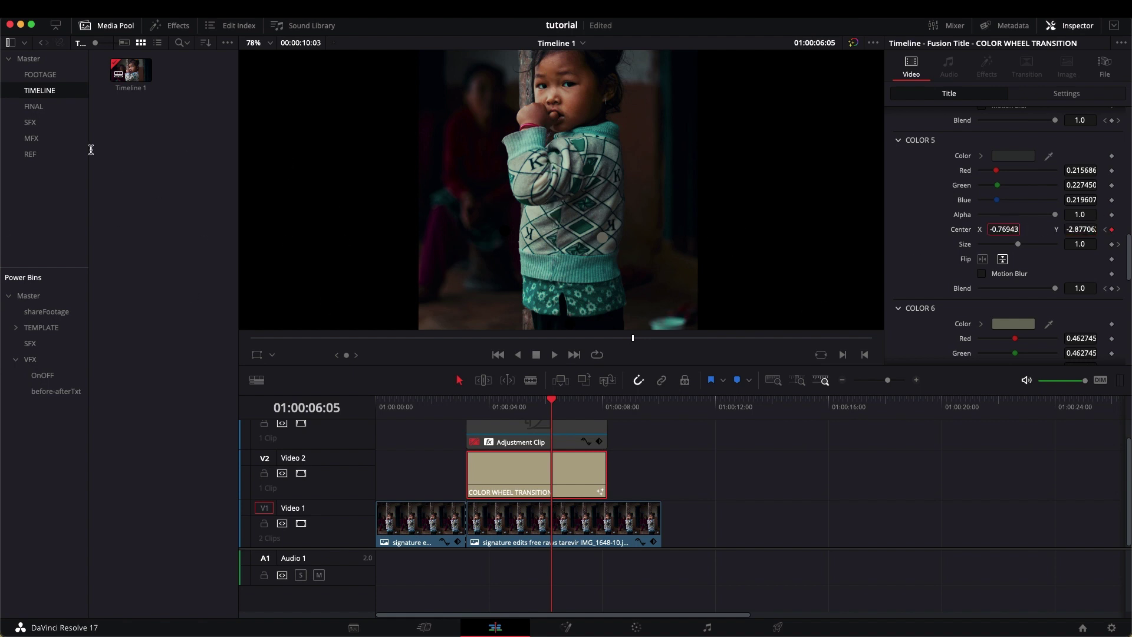
left_click_drag(149, 112, 1089, 205)
- Resample COLOR 5's color from the dark background next to its dot in the photo
left_click(1007, 158)
left_click(824, 273)
scroll(624, 251, "up", 3)
left_click(1010, 157)
left_click(798, 249)
left_click(628, 173)
left_click(870, 273)
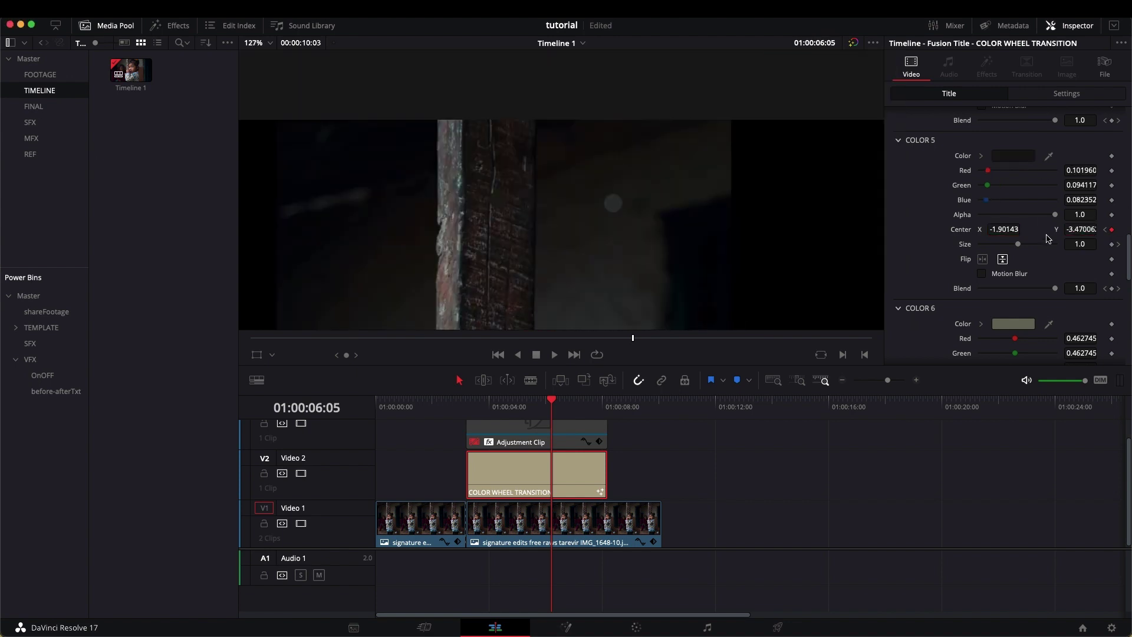
left_click(1012, 156)
left_click(798, 248)
left_click(617, 221)
left_click(867, 273)
- Reposition COLOR 6's end Center onto the light part of the sweater, with X at about 1.361
scroll(997, 236, "down", 3)
scroll(674, 112, "down", 4)
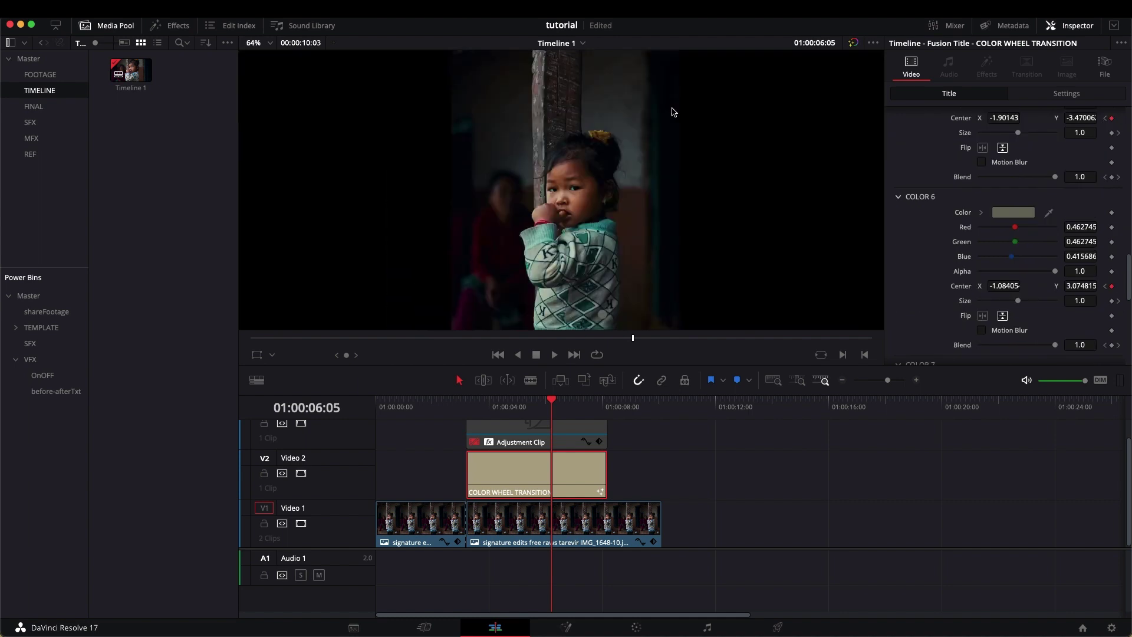
scroll(675, 112, "up", 2)
left_click_drag(1005, 286, 274, 271)
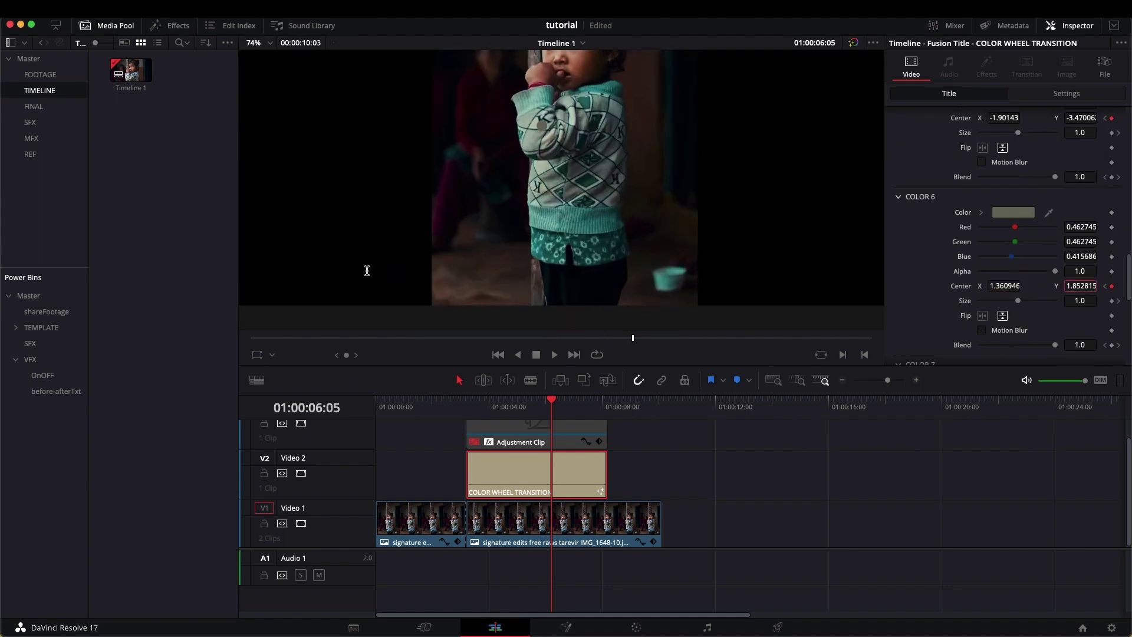
left_click_drag(367, 271, 1087, 283)
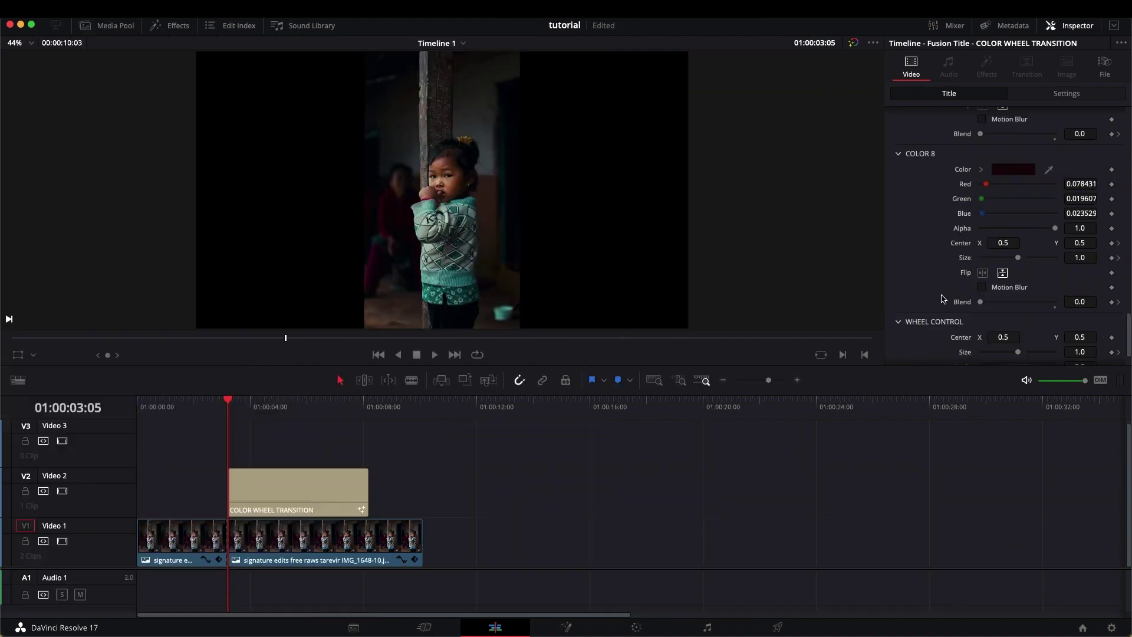
- Set the WHEEL CONTROL Angle to 90 at its keyframe at 01:00:04:11
scroll(942, 299, "down", 2)
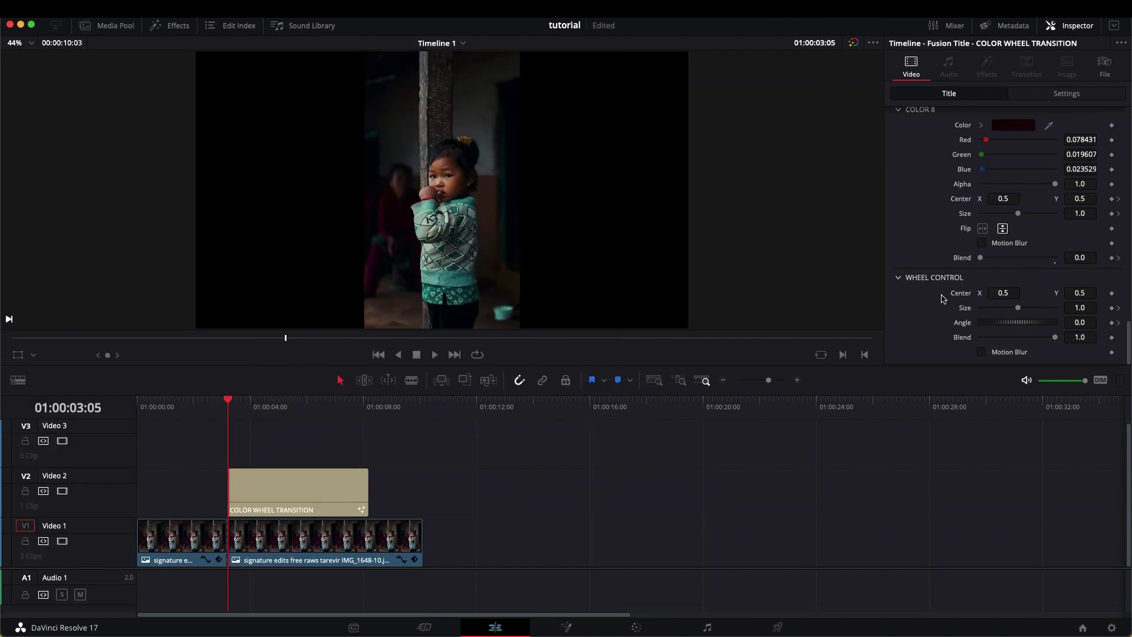
left_click(241, 407)
key("Up")
left_click(242, 405)
left_click(1119, 322)
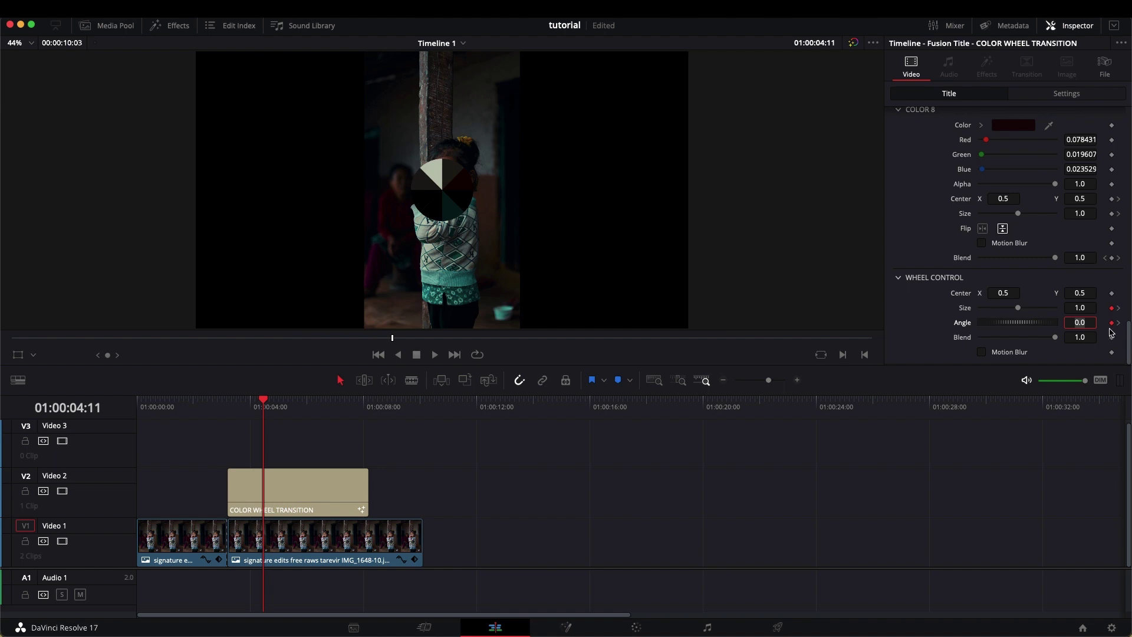
type("90")
key("Tab")
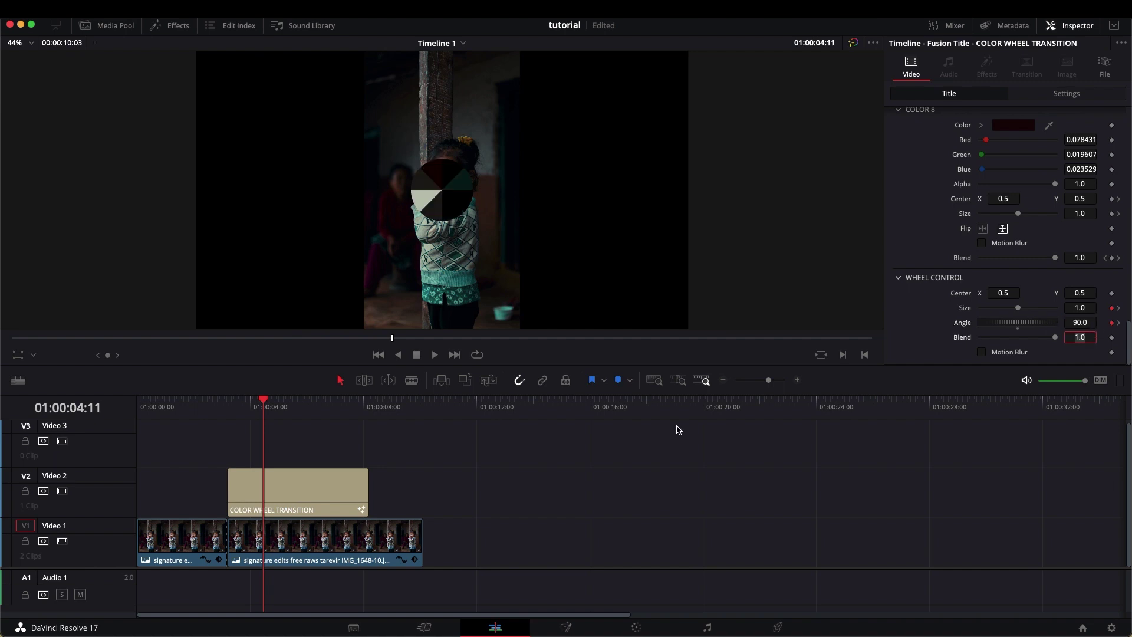
- Go back to the start of the wheel animation and check it frame by frame around 01:00:03:12
left_click(241, 418)
key("Left")
key("Left")
key("Left")
key("Left")
key("Left")
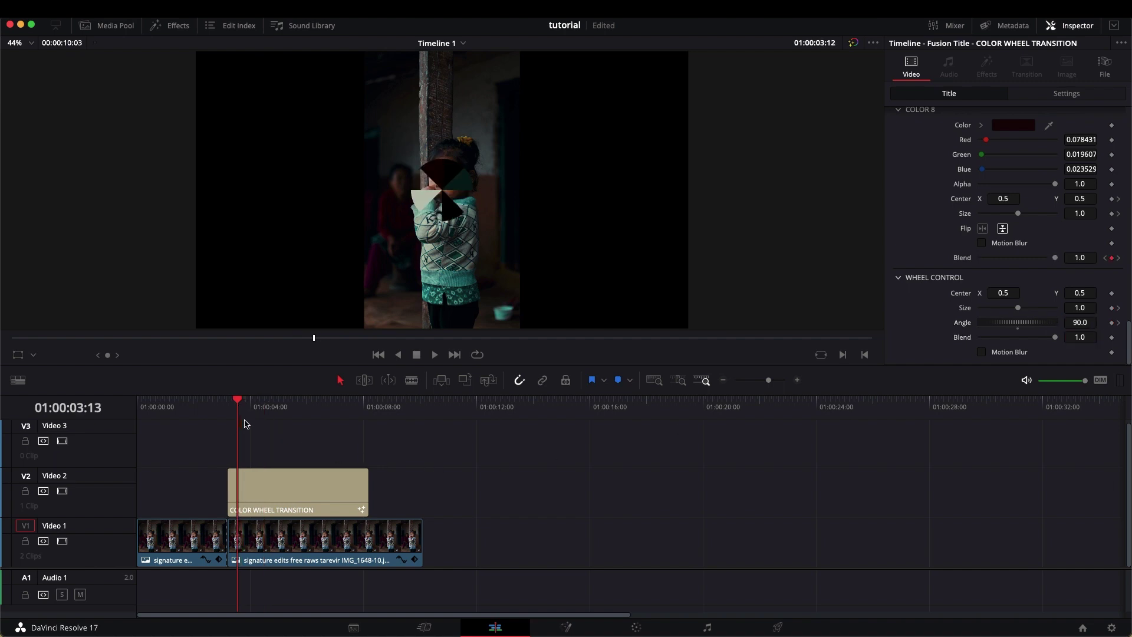
- Enable Motion Blur for the wheel colors, setting Quality to 1 and Shutter Angle to 360 on COLOR 4
scroll(1006, 305, "up", 10)
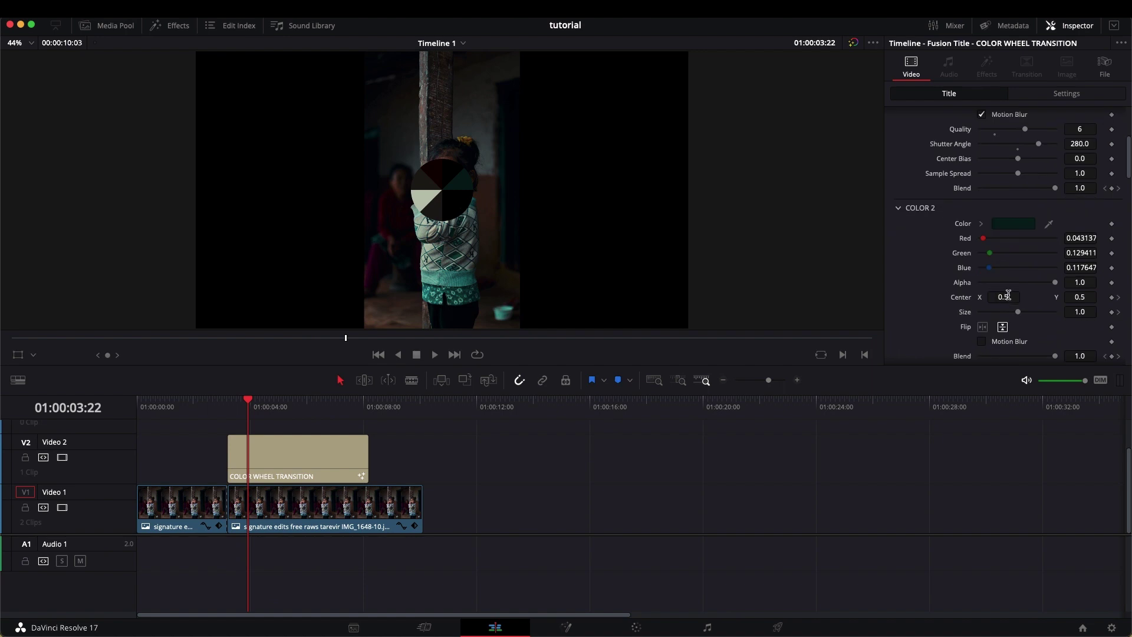
scroll(1014, 277, "up", 4)
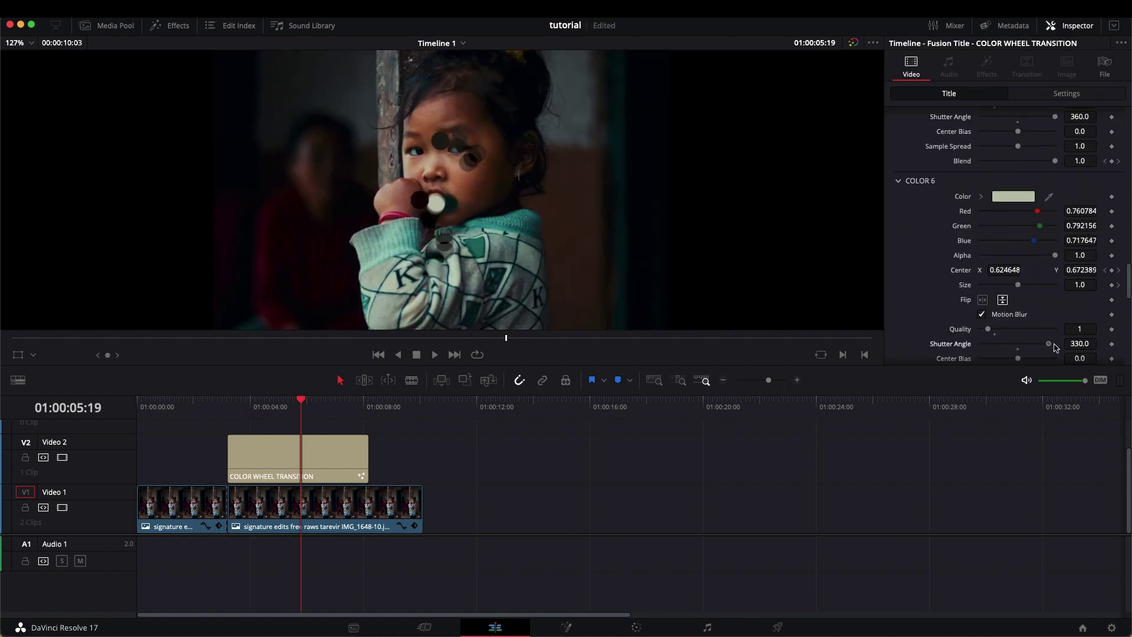
scroll(1041, 309, "down", 10)
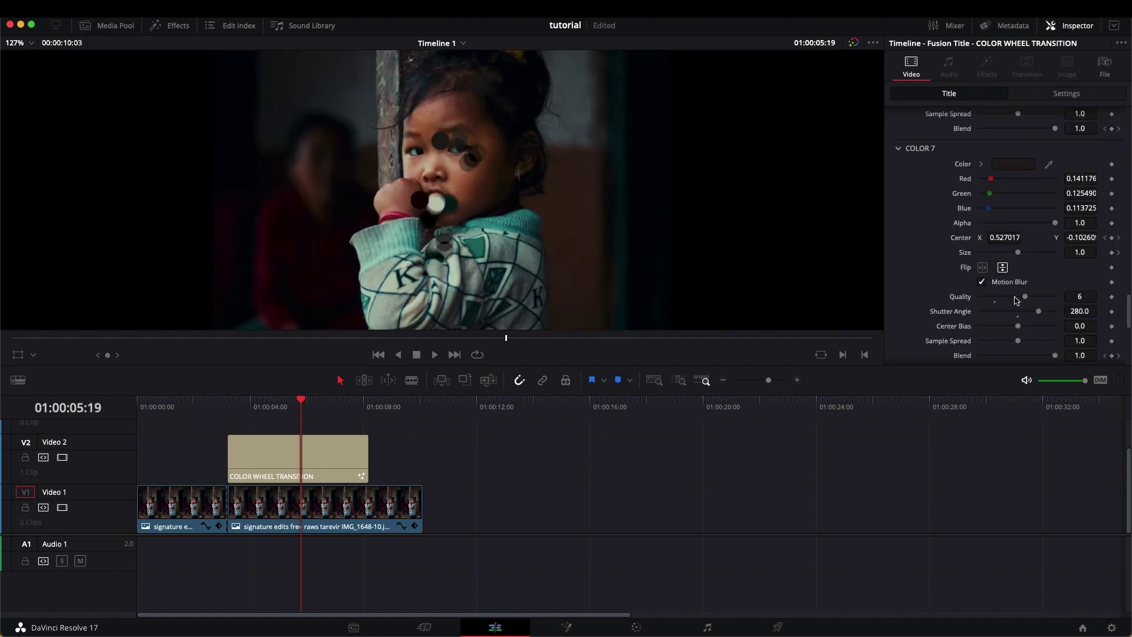
scroll(1070, 293, "up", 6)
scroll(1071, 293, "down", 3)
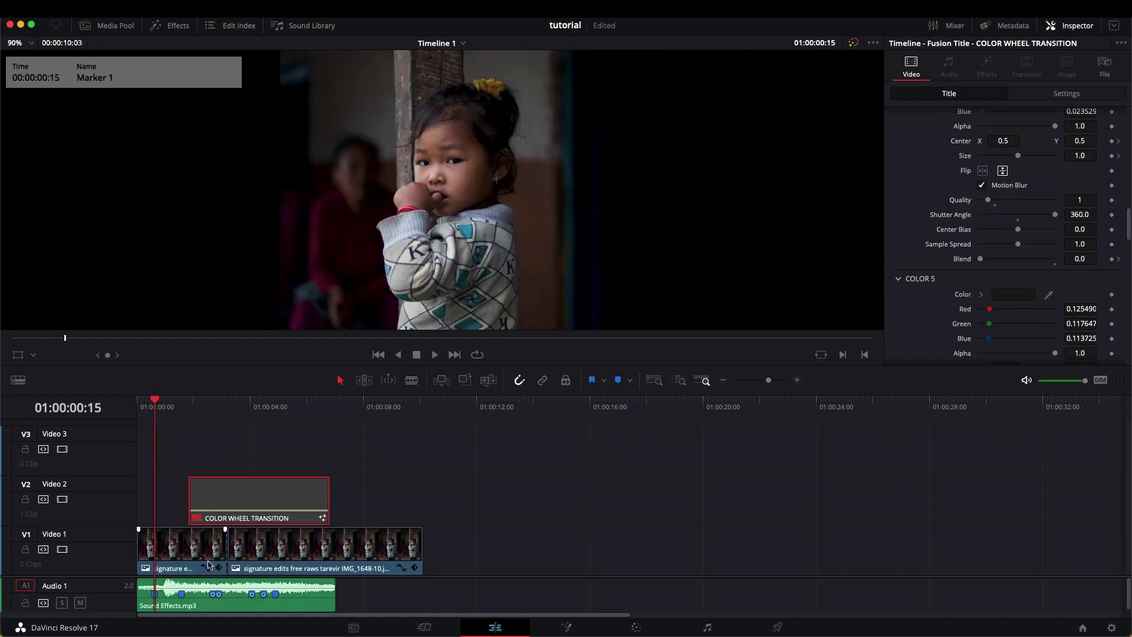
- Inspect node 01 of the second photo clip's grade on the Color page and return to the Edit page
left_click(344, 545)
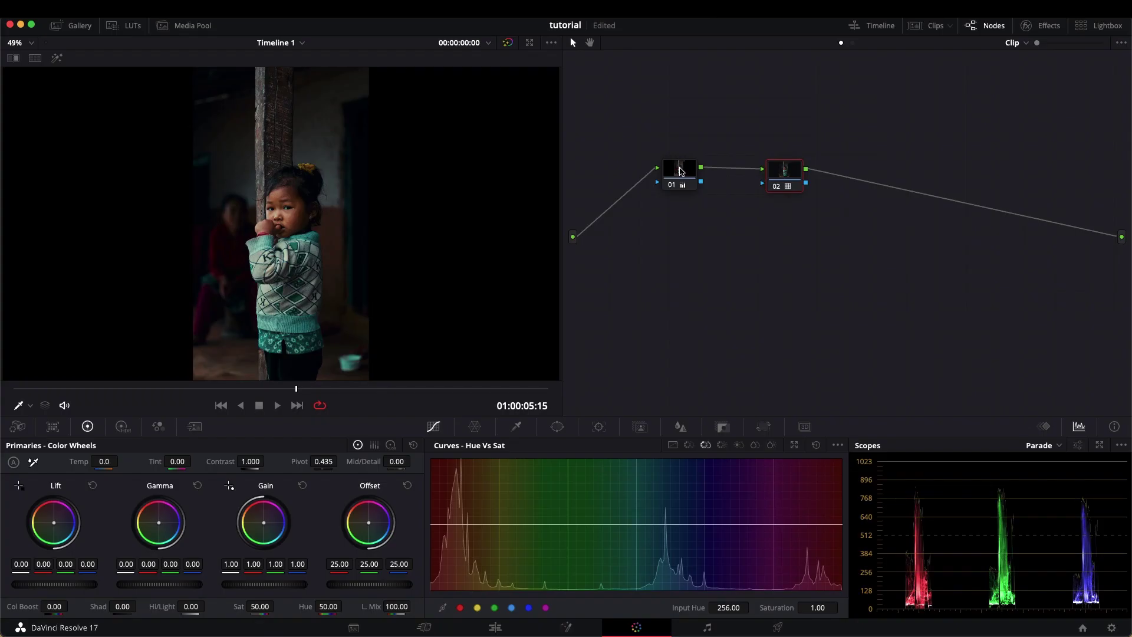
left_click_drag(682, 171, 702, 171)
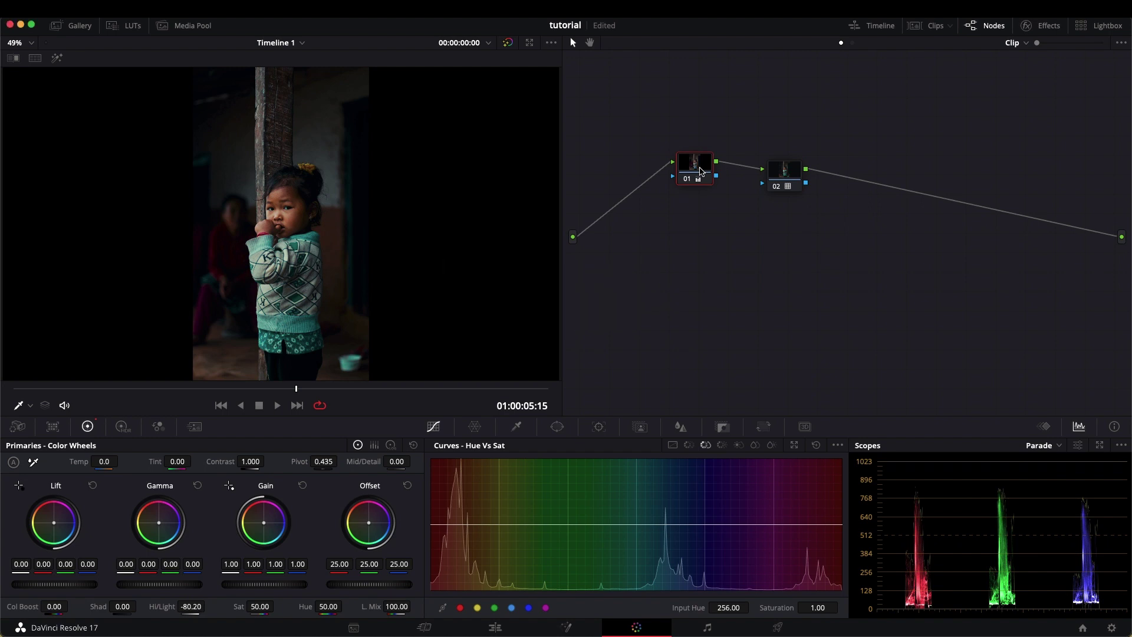
left_click(496, 627)
- Align the photo clips' cuts with the sound-effect markers and check the frame at Marker 1
left_click(161, 415)
left_click(262, 416)
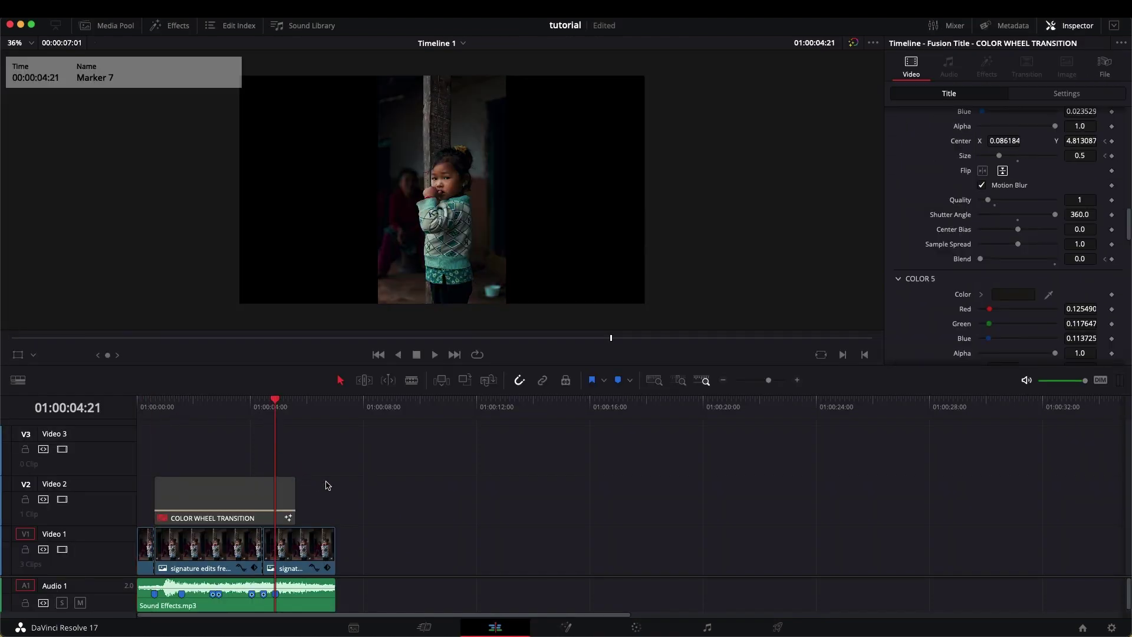
left_click(176, 416)
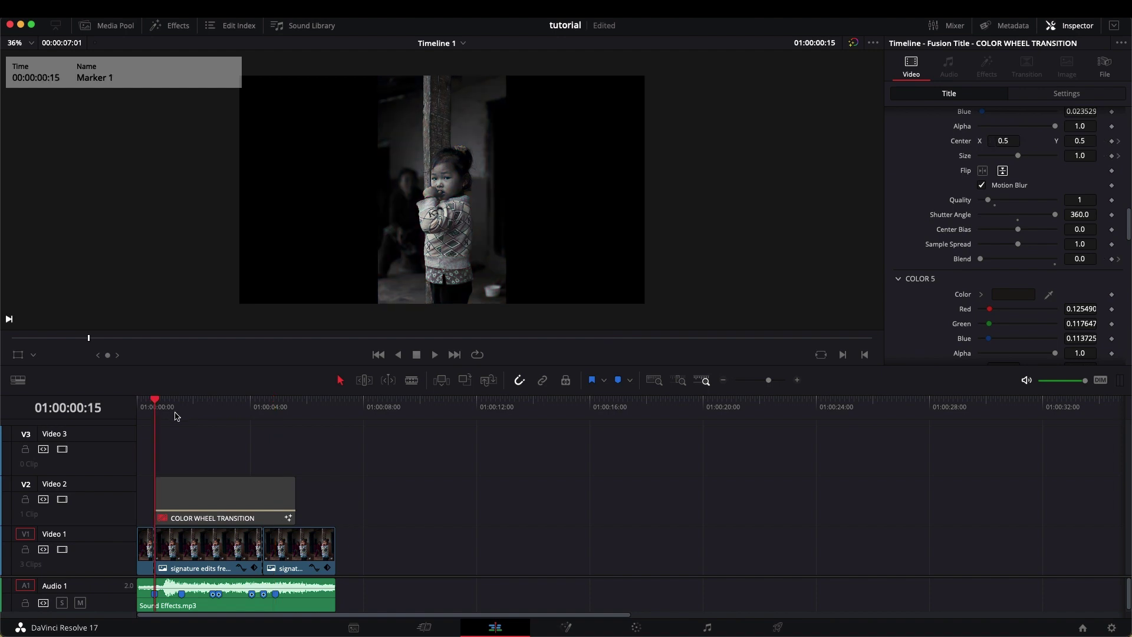
- Play the before and after sequence with the compound clip in full screen
left_click(145, 33)
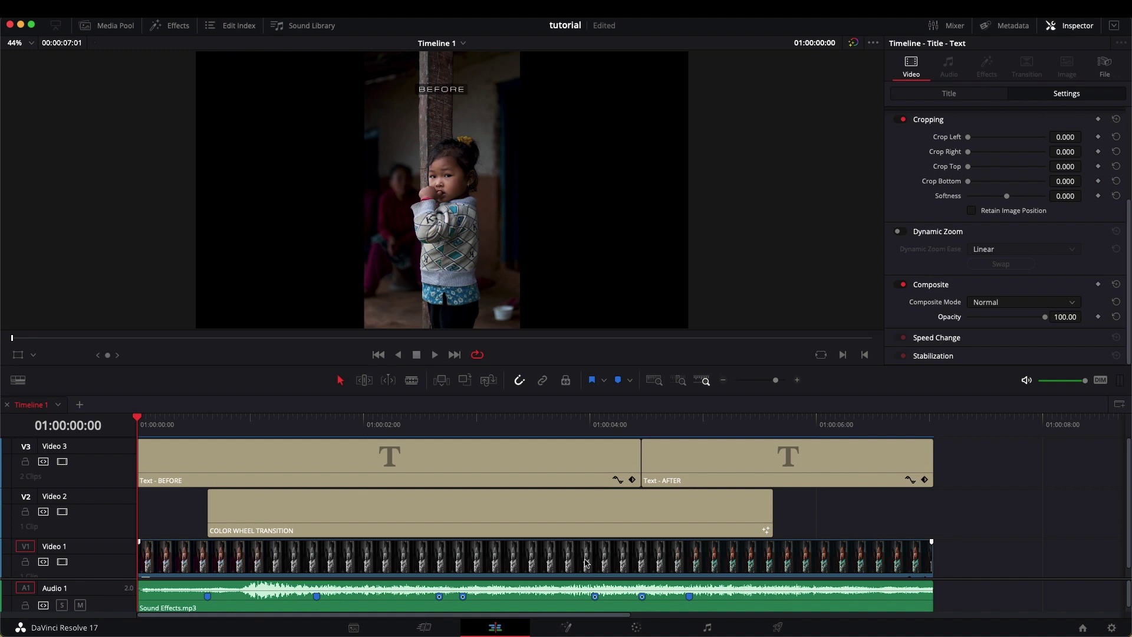
left_click(284, 558)
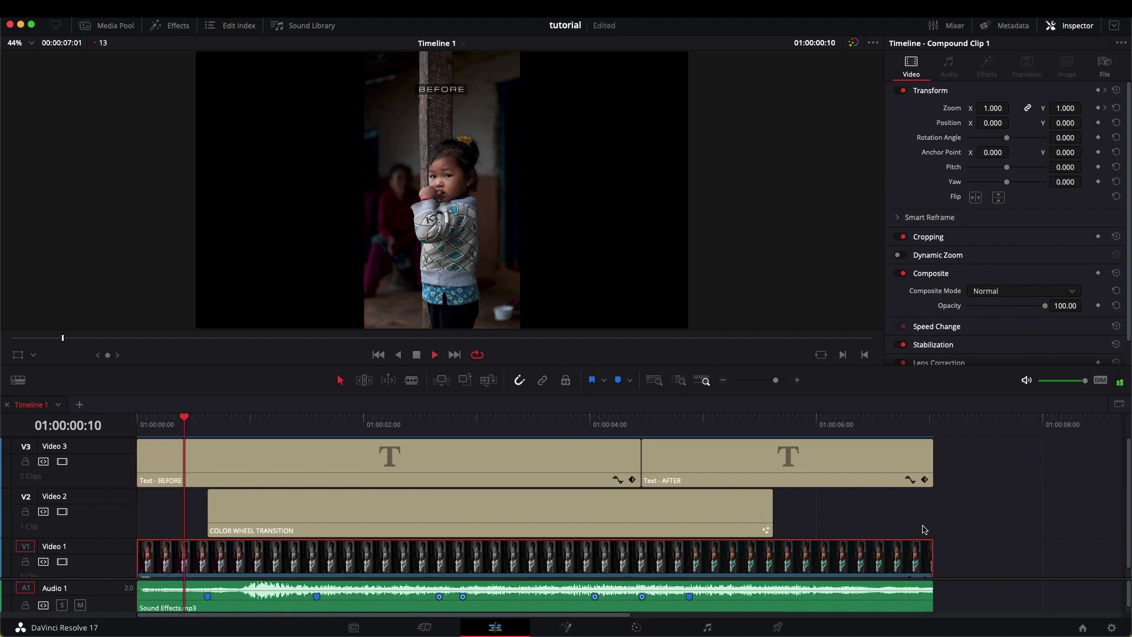
key("super+f")
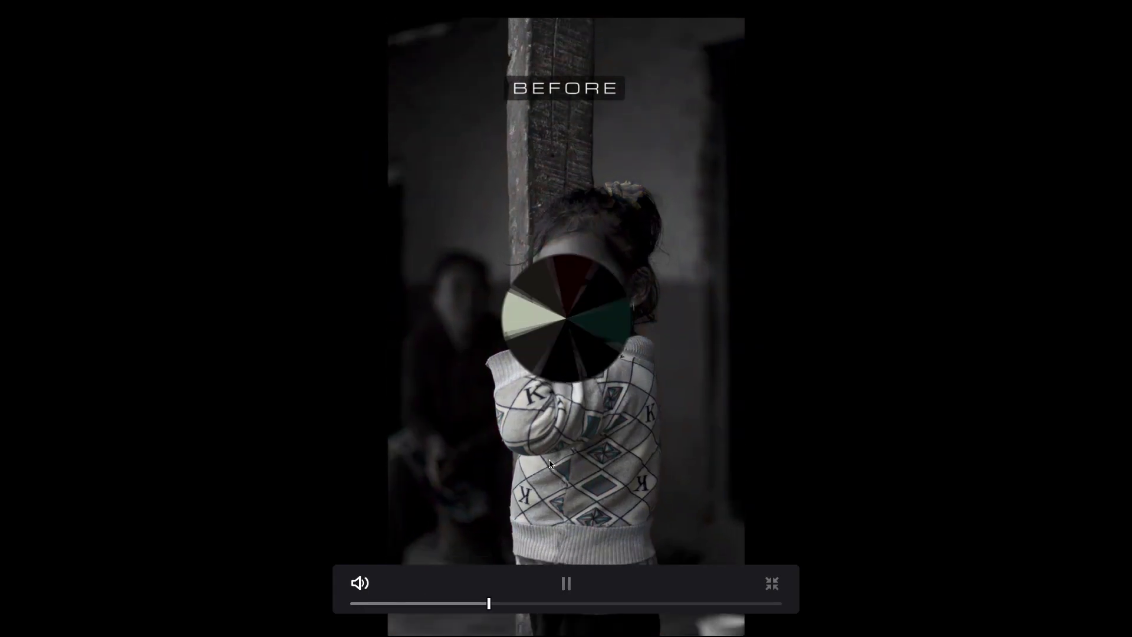